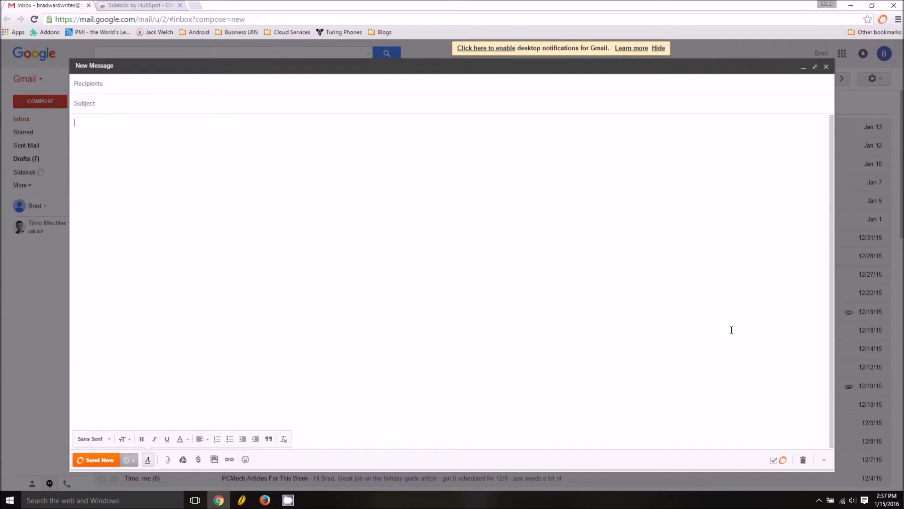
pyautogui.click(647, 87)
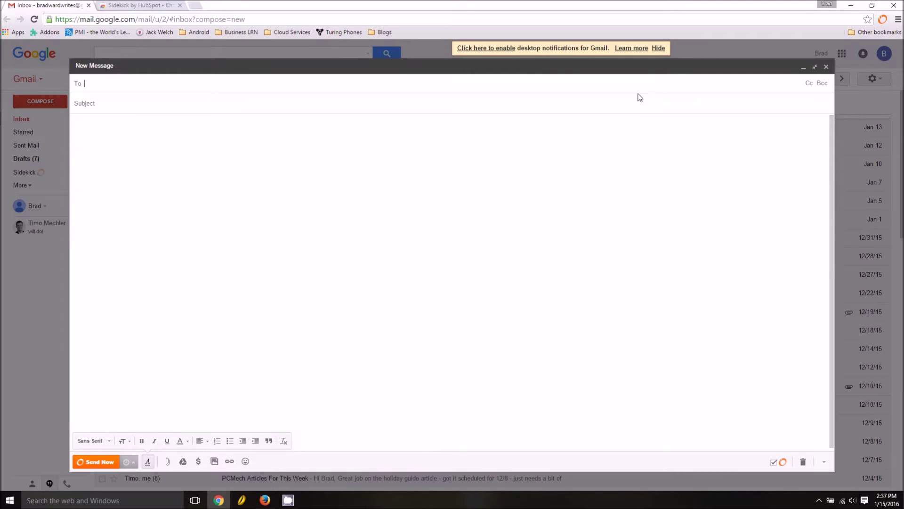
pyautogui.click(573, 121)
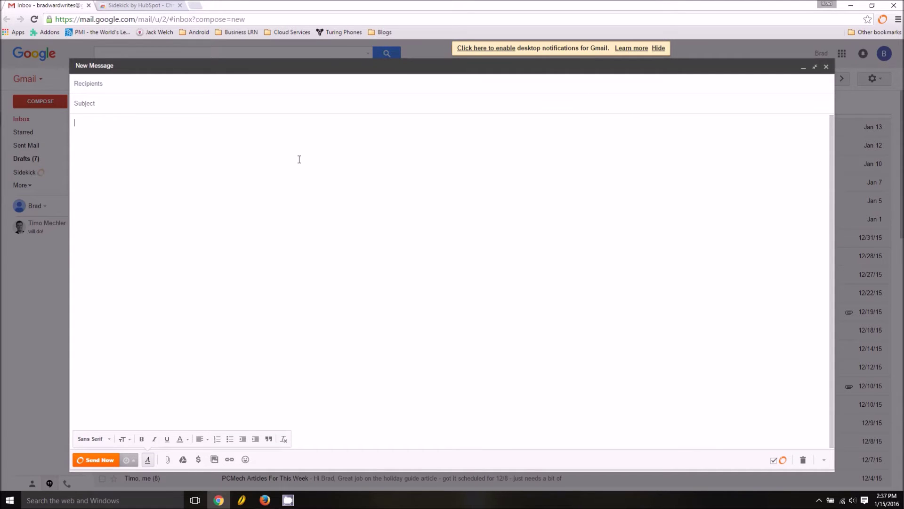
pyautogui.click(775, 461)
pyautogui.click(888, 18)
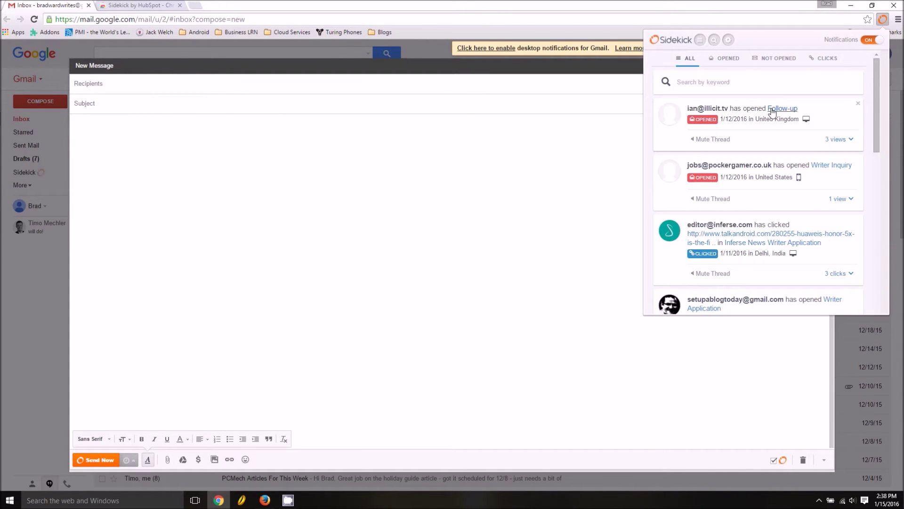
pyautogui.moveTo(756, 180)
pyautogui.scroll(-1, 756, 212)
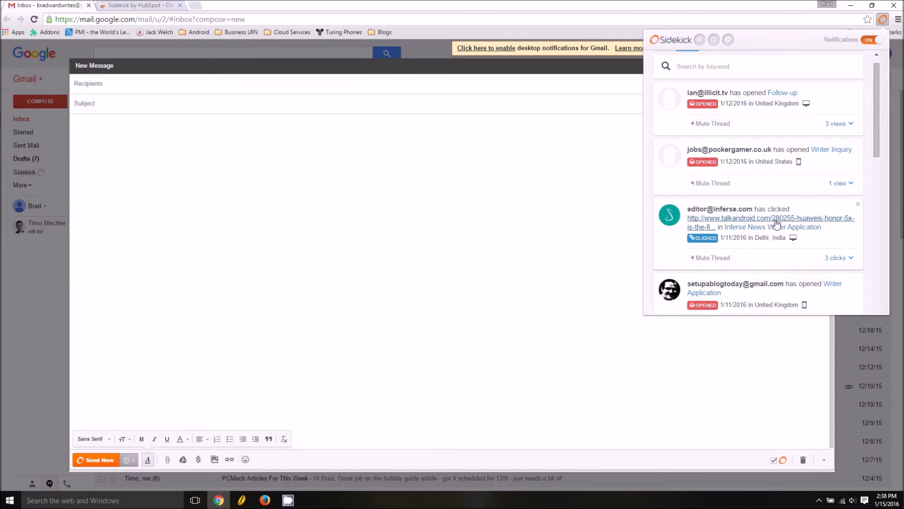
pyautogui.click(444, 246)
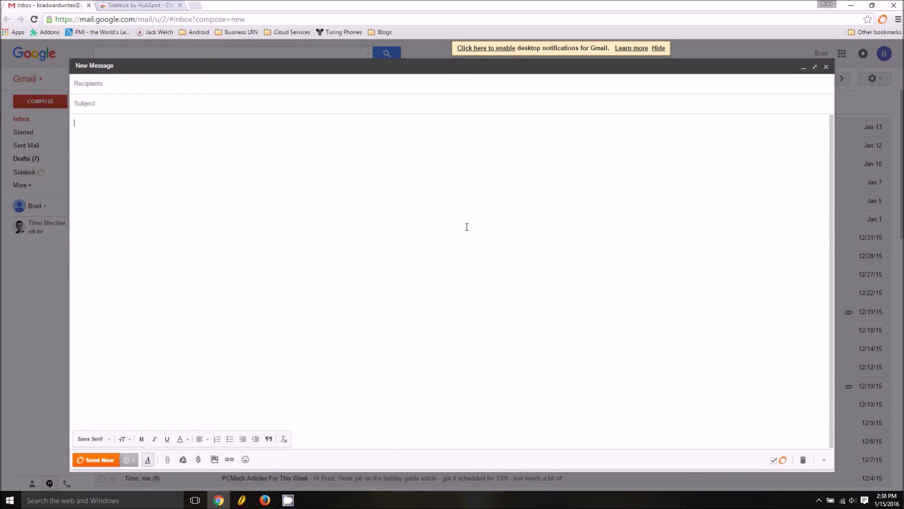
pyautogui.click(141, 6)
# Close the open extension details and open Sidekick by HubSpot from the Chrome Web Store results.
pyautogui.click(68, 126)
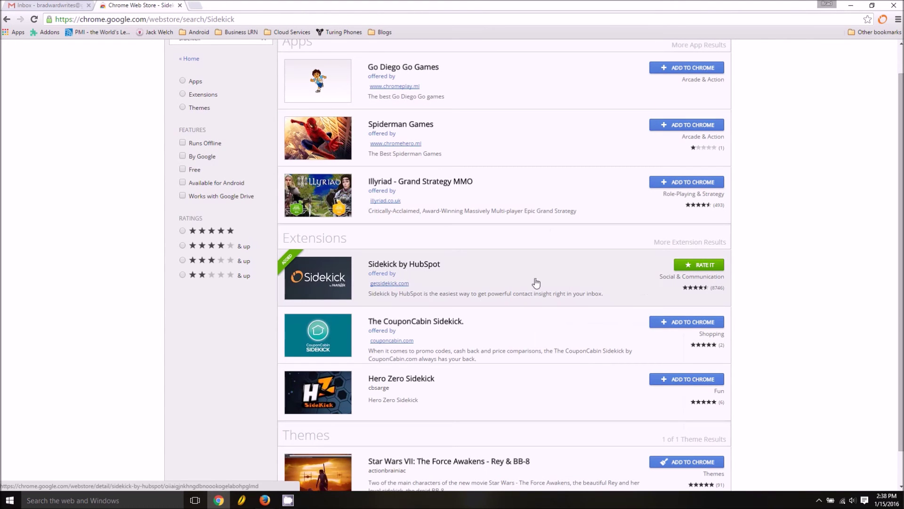
pyautogui.click(486, 278)
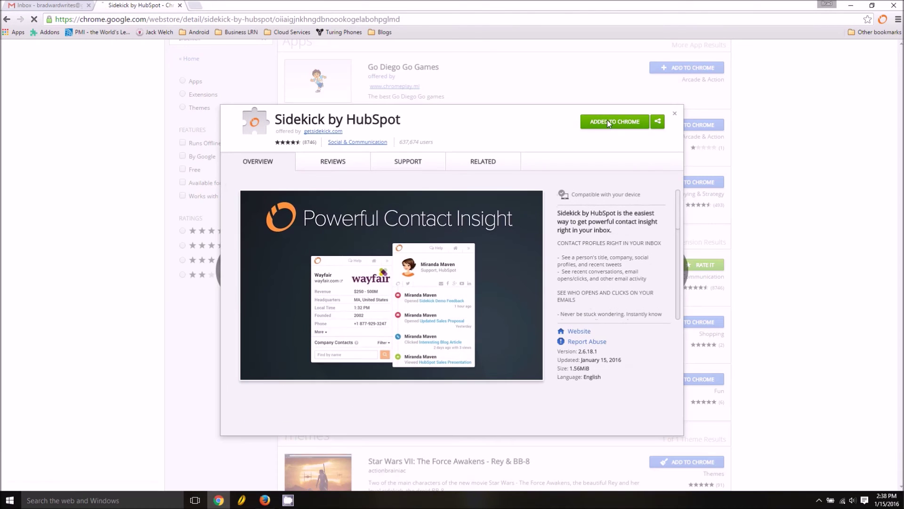